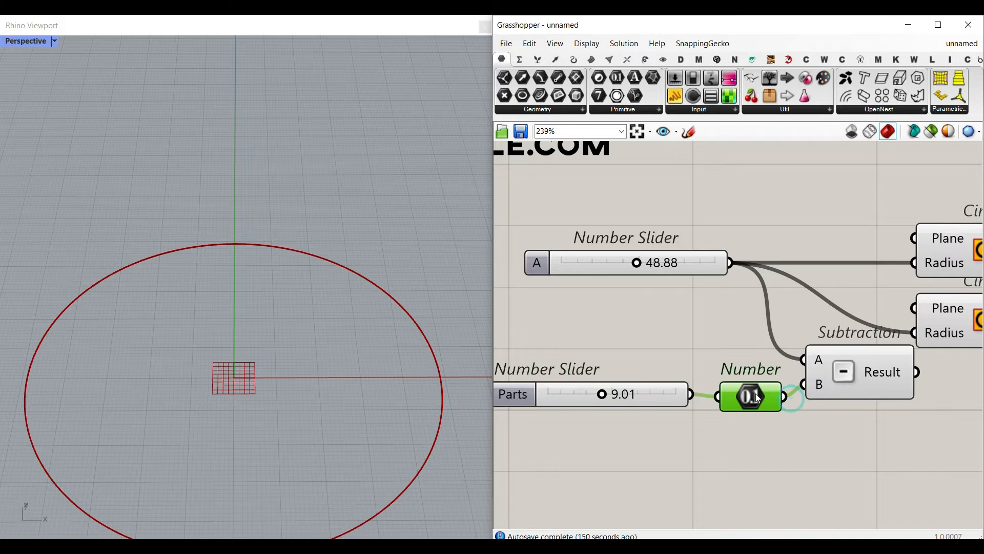
- Give the Number parameter the expression x/2 to halve the Length Radial Parts value before it enters the Subtraction
mouse_move(787, 434)
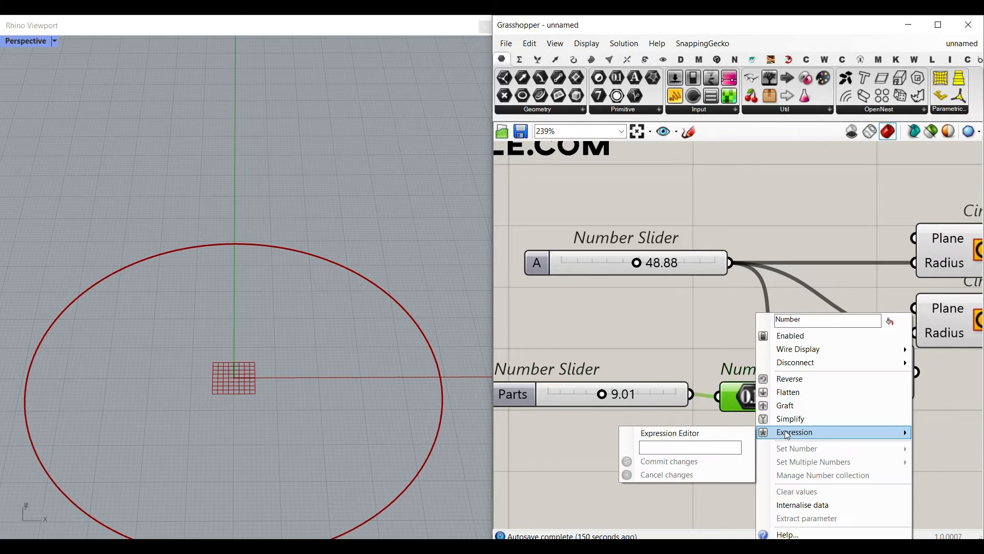
click(692, 447)
text(x/2)
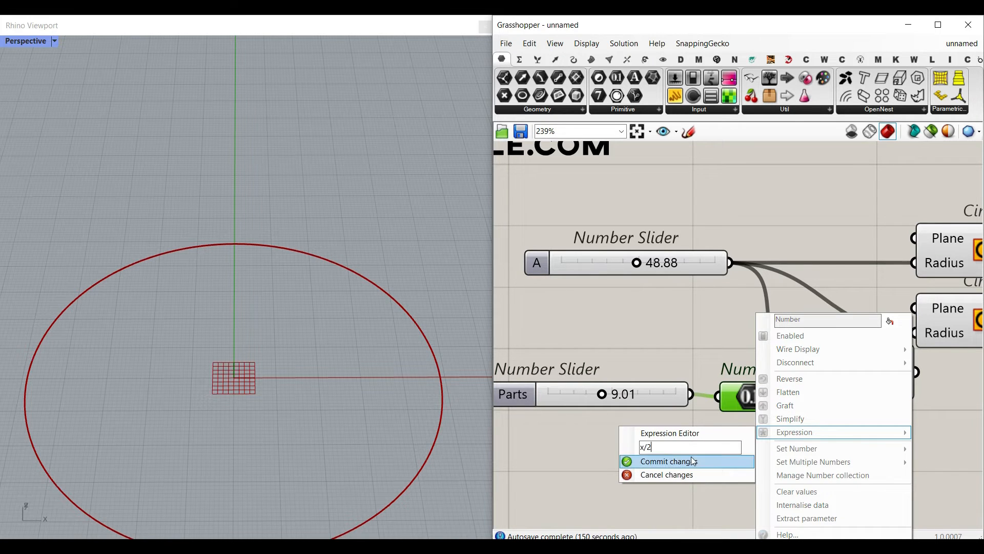
click(691, 460)
drag(736, 398, 745, 385)
- Wire the Subtraction result into the Radius input of the second Circle and check the inner circle in the viewport
right_drag(958, 368, 735, 399)
drag(687, 404, 696, 372)
click(738, 352)
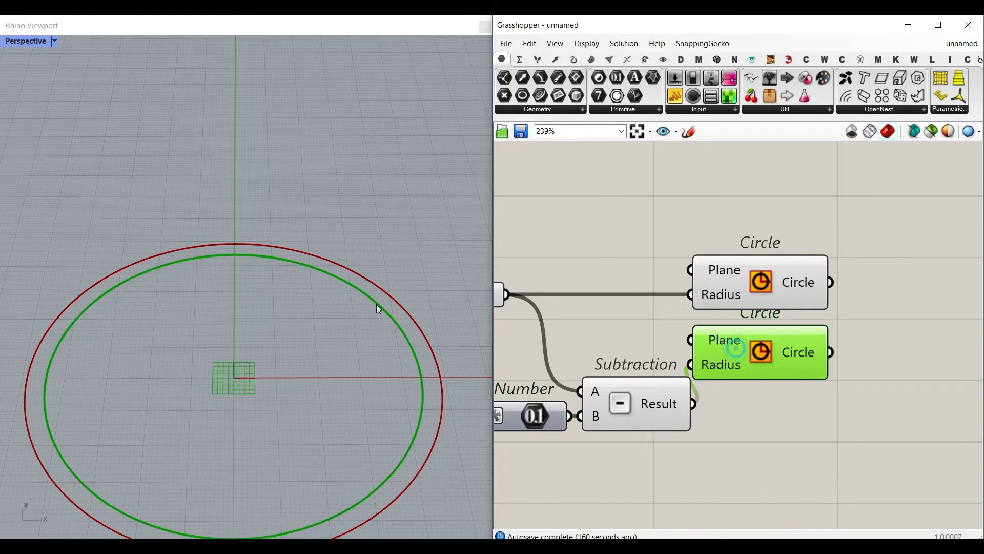
scroll(379, 322, down, 3)
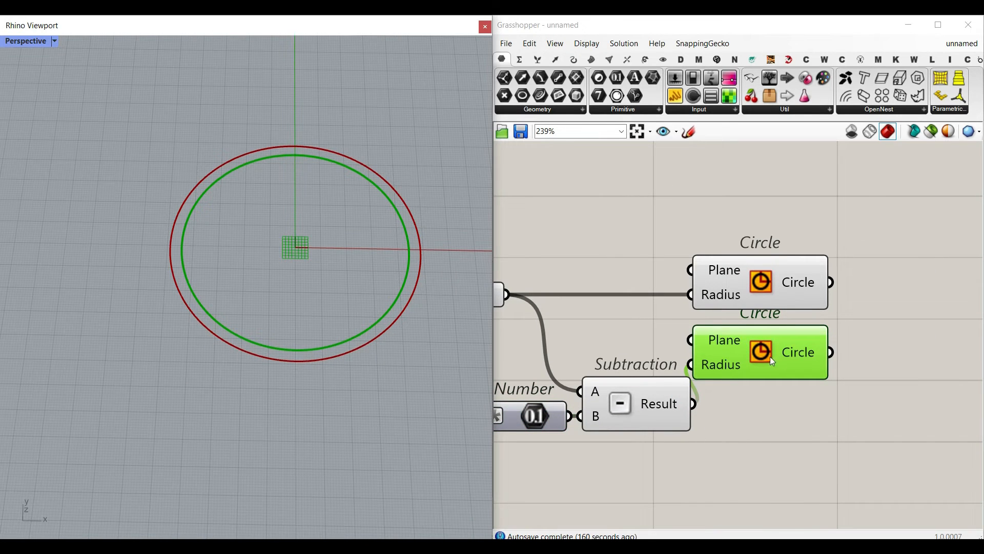
right_click(250, 437)
- Add a Divide Curve component, feed the inner Circle into its Curve input, and space the components apart
click(569, 61)
drag(601, 84, 800, 425)
click(740, 415)
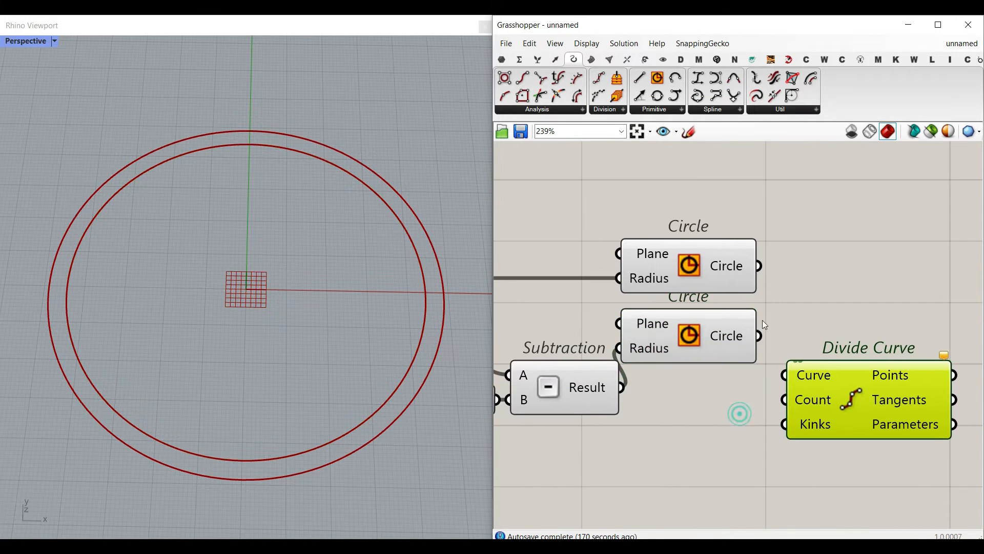
drag(711, 351, 722, 391)
right_drag(856, 414, 787, 400)
drag(788, 400, 829, 401)
- Create a number slider ranging from 3 to 20, set it to 9, and connect it to Divide Curve's Count
double_click(604, 451)
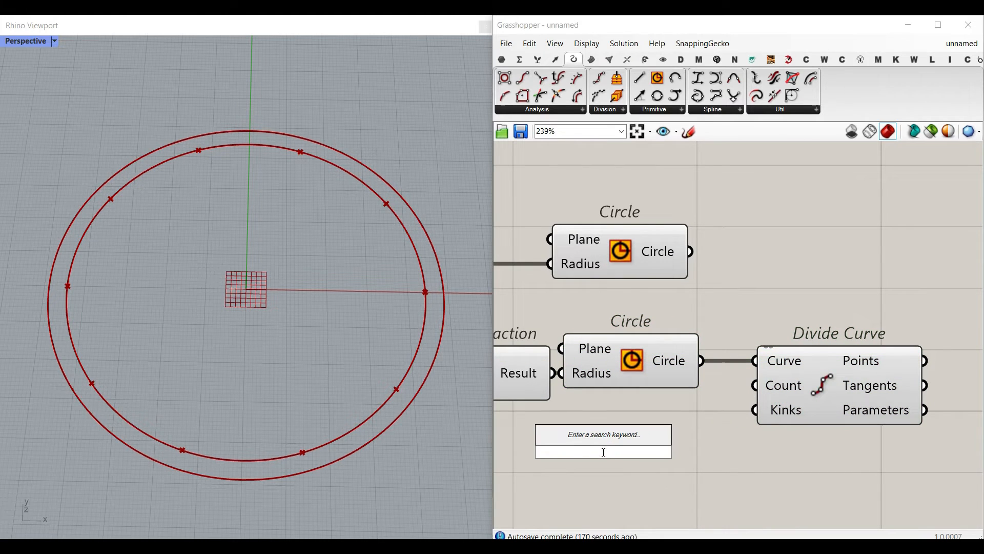
text(3.)
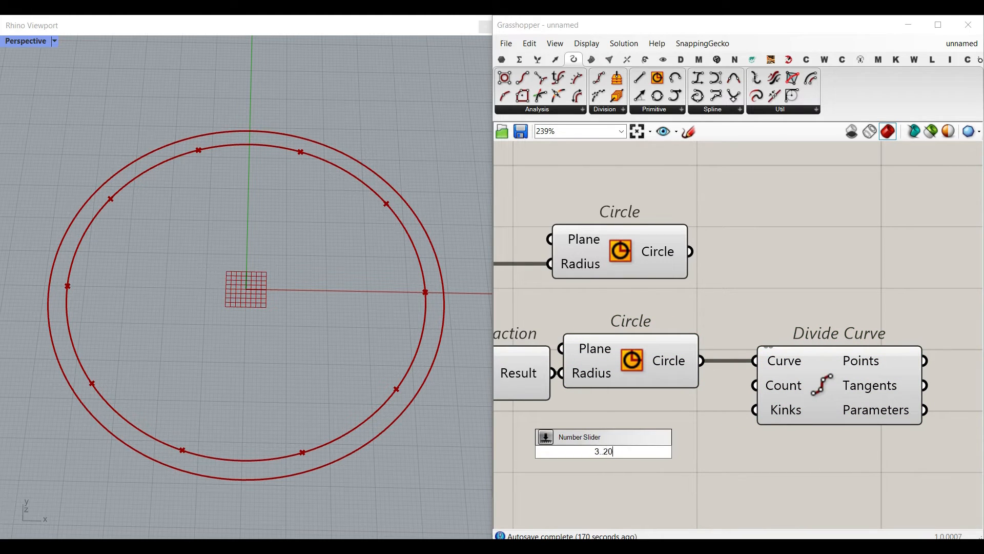
text(.20)
key(Return)
drag(748, 396, 754, 385)
drag(594, 451, 640, 449)
scroll(829, 307, down, 3)
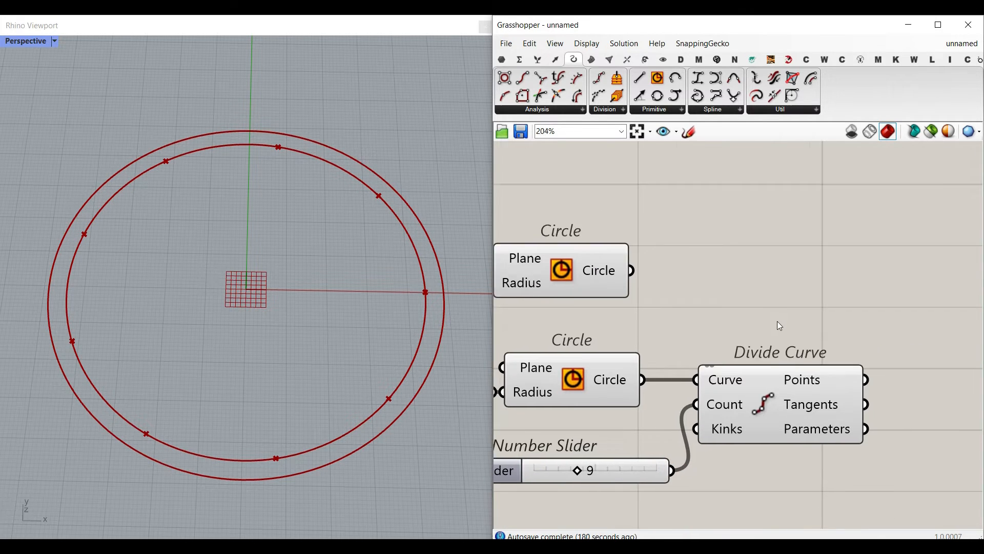
- Add a List Item component and connect Divide Curve's Points output to its List input
click(816, 368)
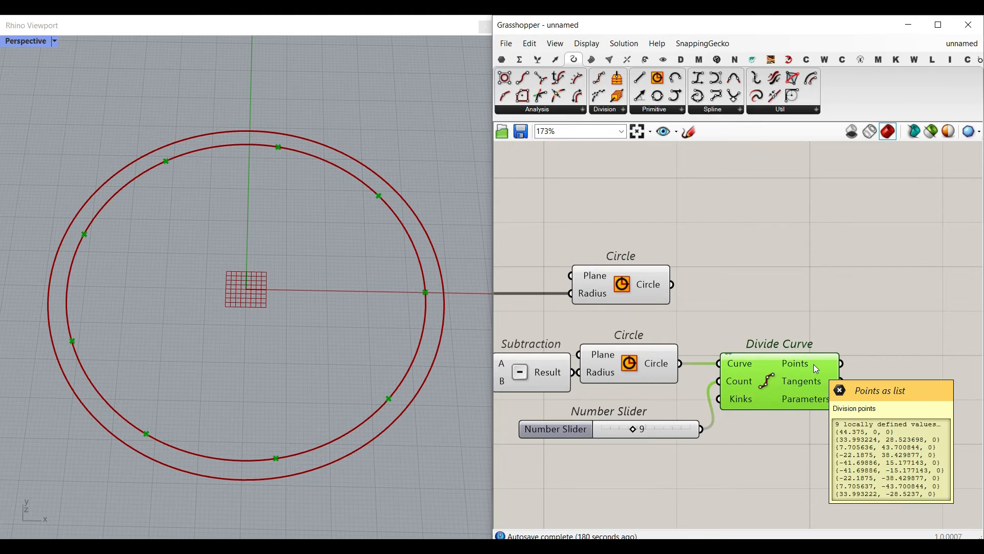
click(537, 59)
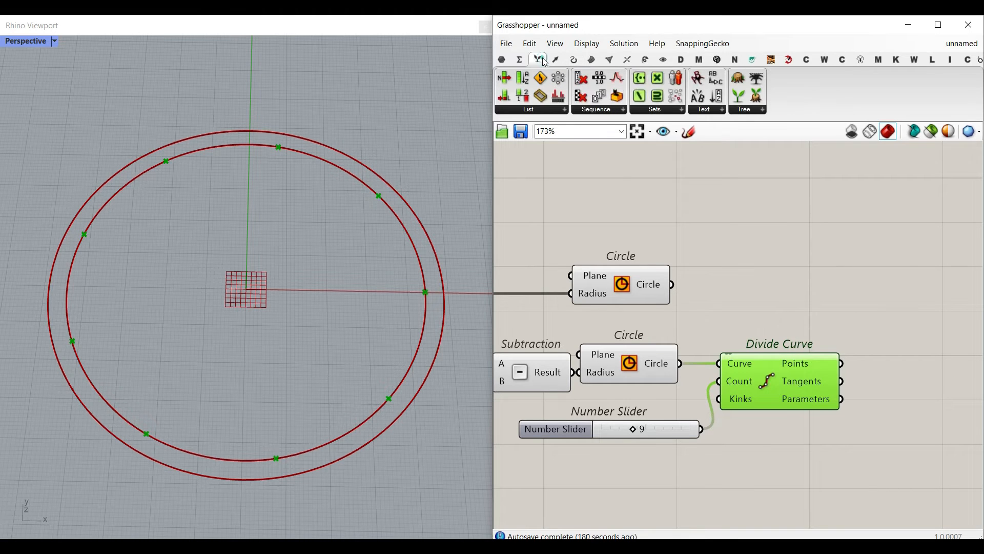
drag(506, 78, 898, 406)
scroll(764, 375, up, 4)
drag(697, 360, 757, 403)
click(681, 475)
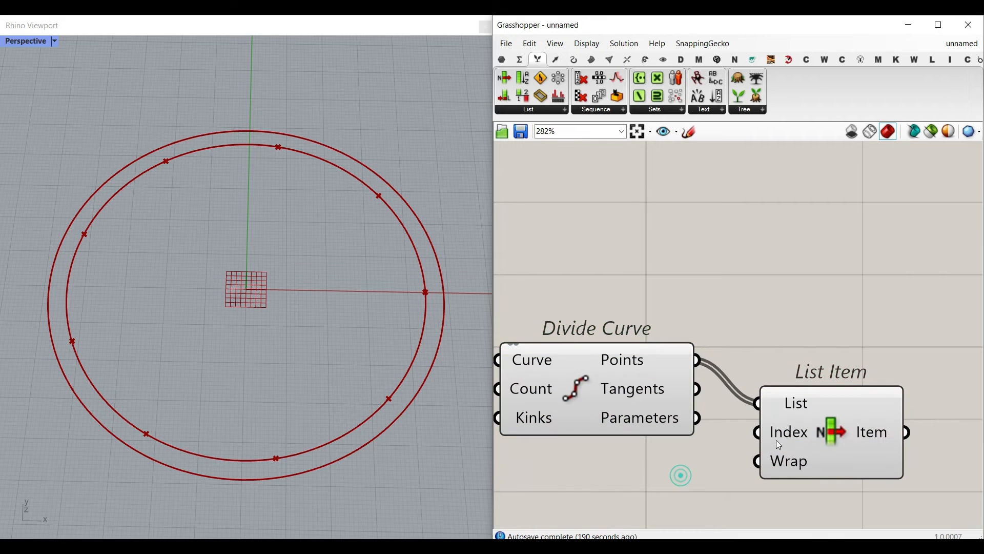
- Examine where the point picked by List Item at index 0 lies on the inner circle relative to the origin
click(802, 434)
scroll(362, 344, down, 3)
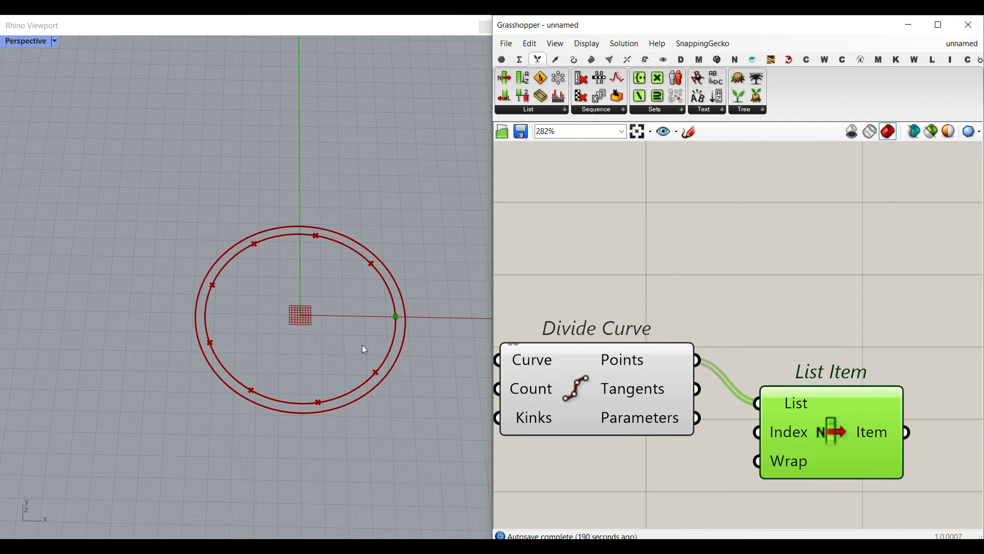
scroll(408, 318, up, 3)
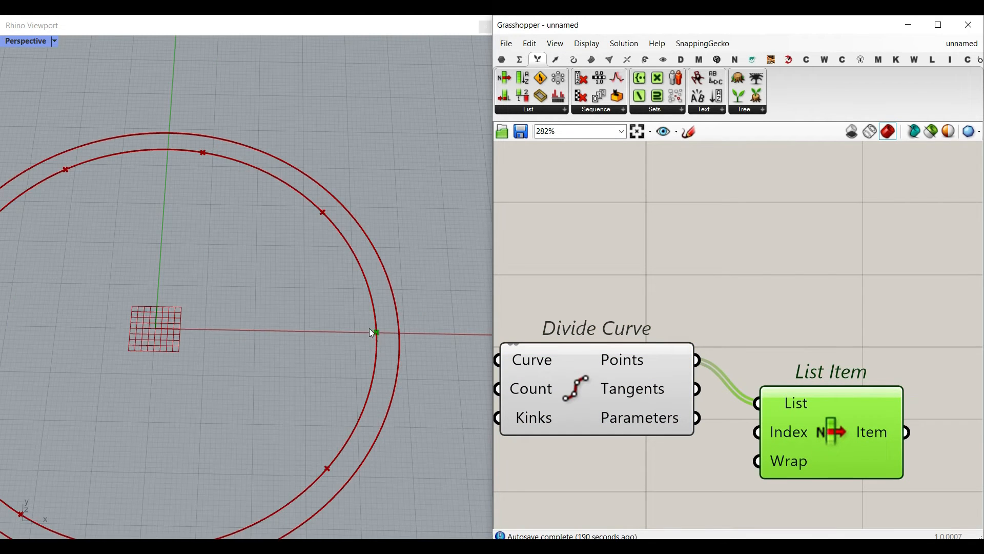
key(ctrl+2)
drag(380, 324, 374, 339)
key(Escape)
scroll(574, 321, down, 5)
right_drag(575, 320, 838, 331)
scroll(737, 288, up, 4)
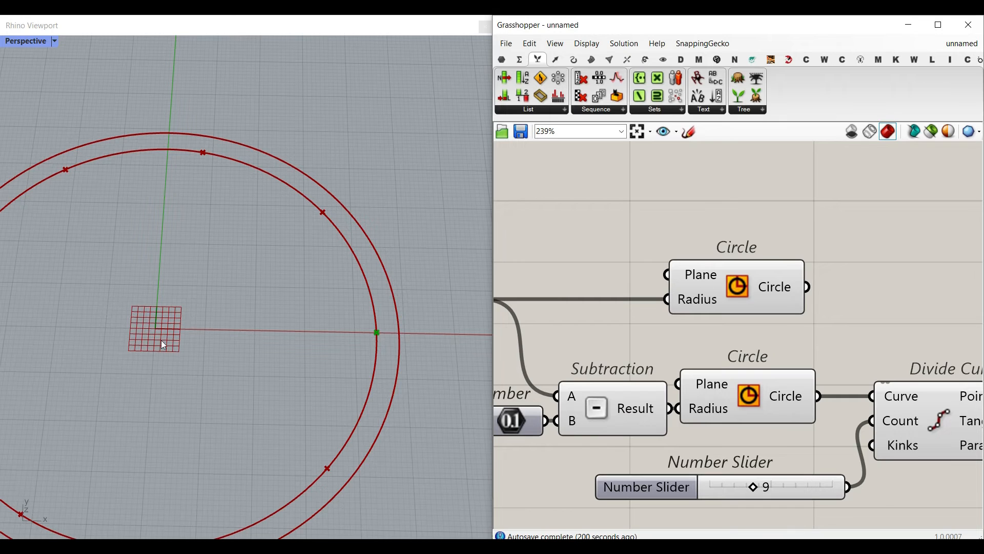
mouse_move(154, 329)
mouse_down()
mouse_move(261, 330)
mouse_move(226, 223)
mouse_move(95, 319)
mouse_move(286, 354)
mouse_up()
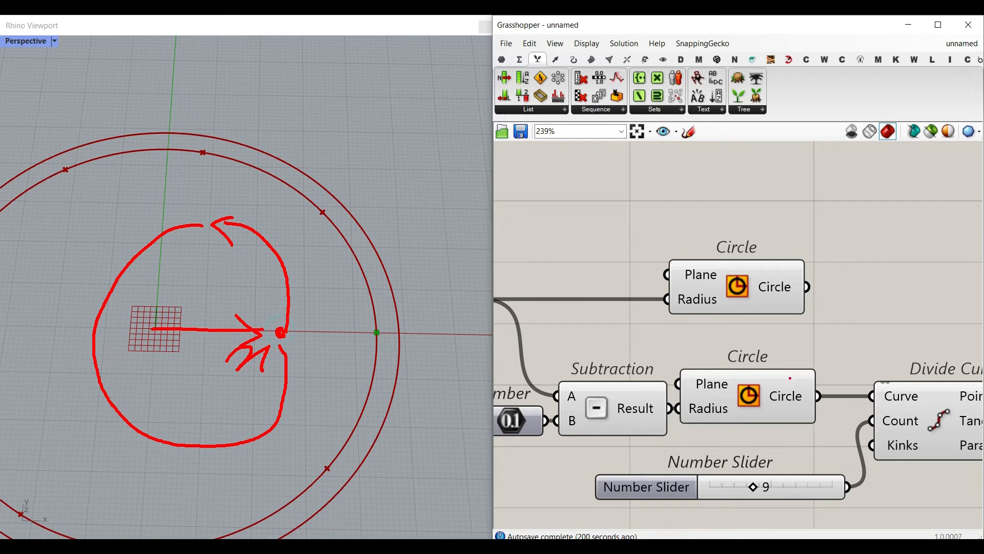
key(Escape)
- Align List Item with Divide Curve, add a Line SDL component, and connect the selected item to its Start input
right_drag(917, 365, 596, 331)
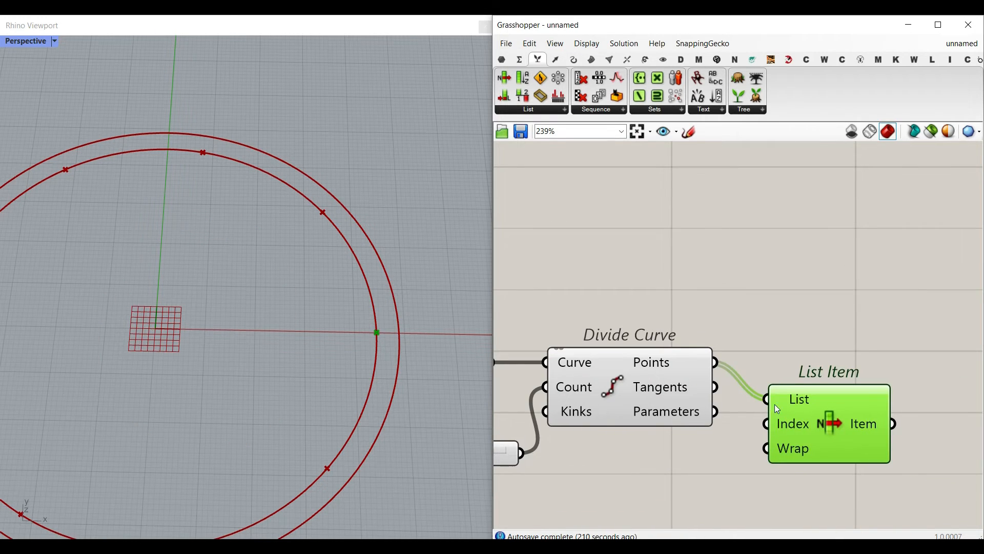
drag(804, 424, 805, 397)
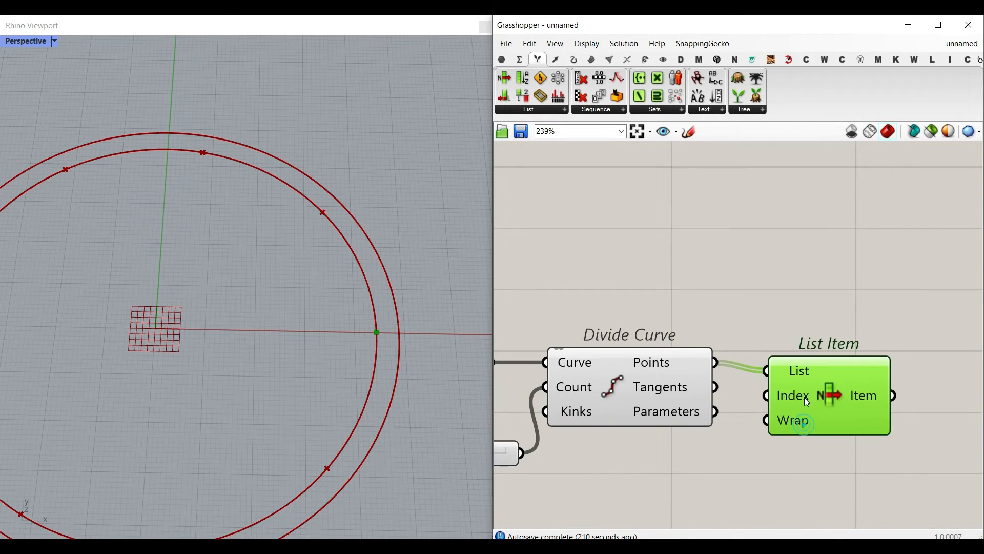
click(574, 59)
drag(642, 95, 840, 358)
right_drag(841, 363, 719, 297)
drag(719, 297, 889, 384)
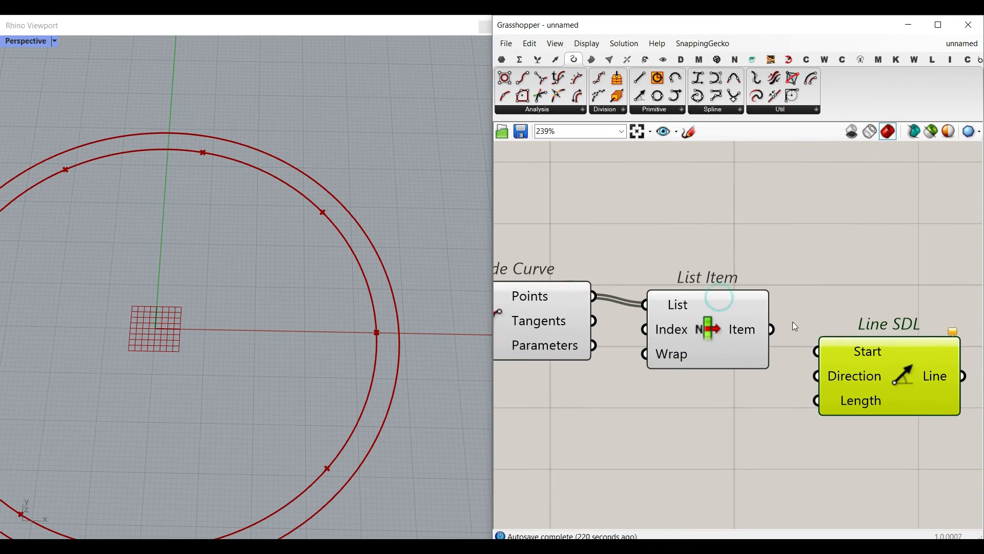
drag(816, 350, 816, 351)
click(670, 331)
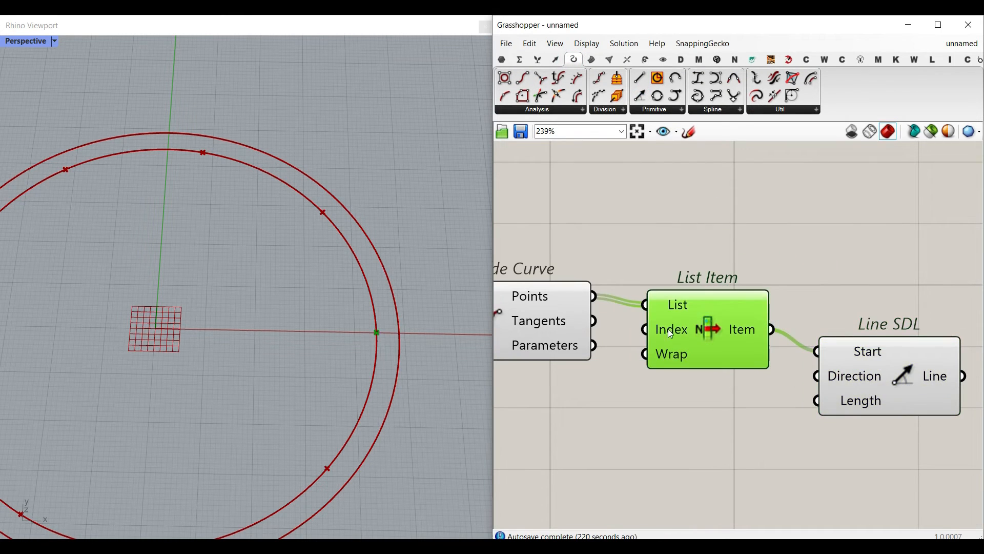
- Add a Unit X vector component and connect its output to the Direction input of Line SDL
double_click(667, 401)
text(x)
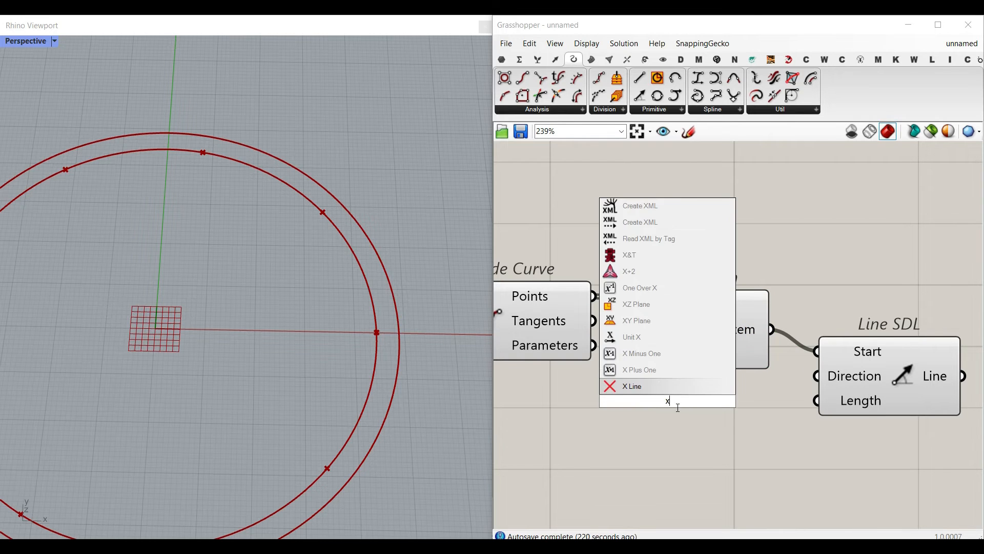
click(639, 344)
drag(684, 395, 714, 429)
drag(778, 431, 818, 375)
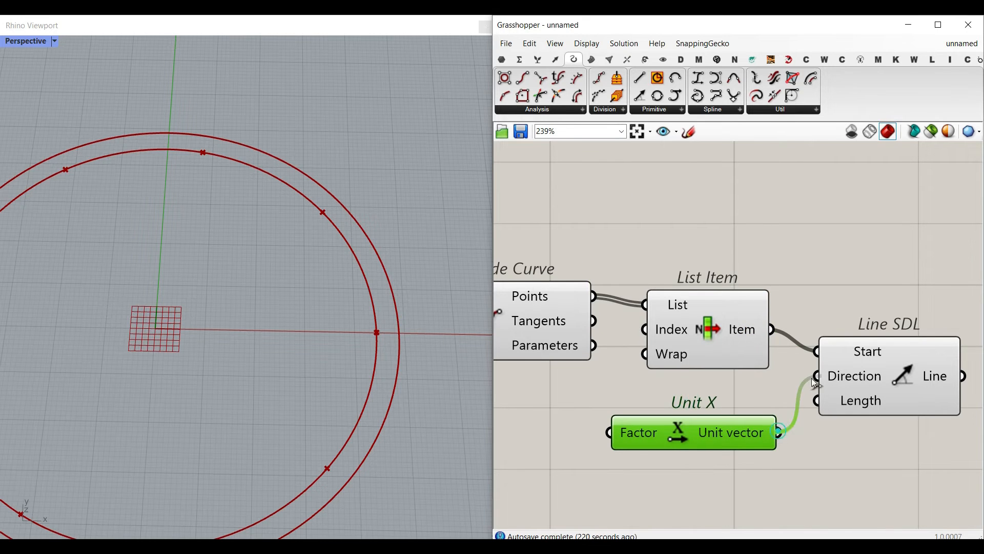
right_drag(728, 458, 760, 402)
- Move the Length Radial Parts slider lower and connect it to the Length input of Line SDL
scroll(718, 386, down, 3)
click(838, 333)
right_drag(644, 350, 821, 353)
scroll(607, 324, up, 3)
drag(604, 309, 542, 416)
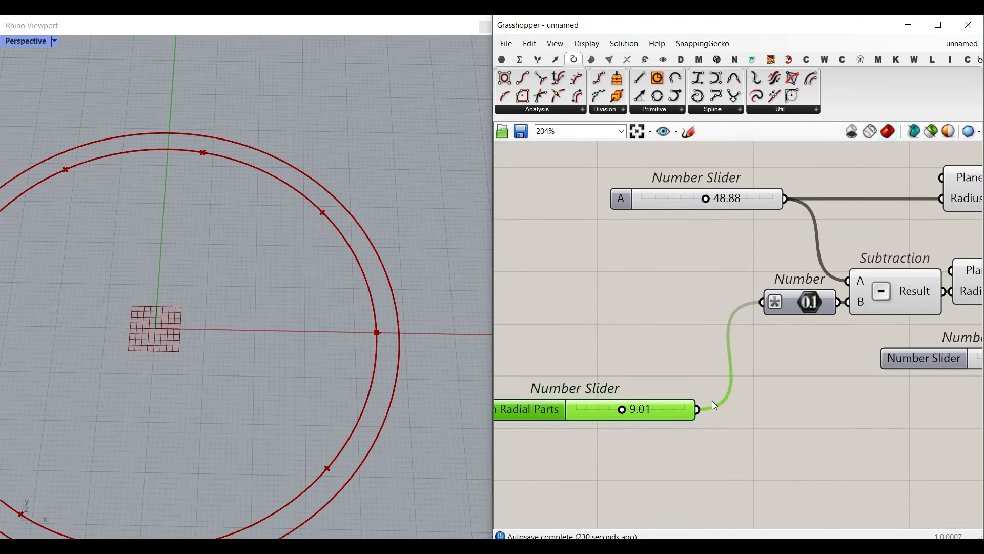
right_drag(708, 412, 583, 407)
drag(574, 403, 774, 429)
scroll(654, 425, down, 7)
scroll(815, 416, up, 5)
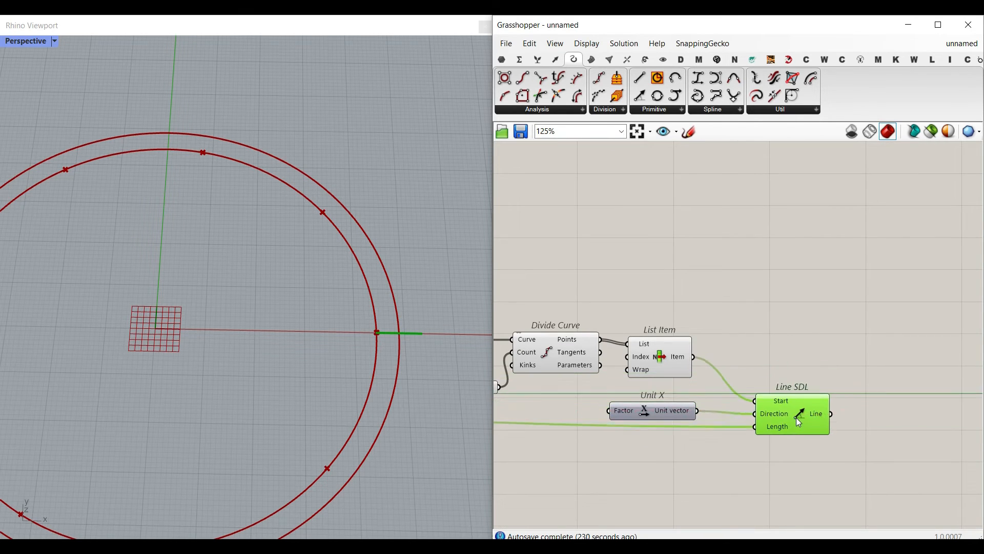
- Set the Length Radial Parts slider to 17.05 and check the line in the viewport
right_drag(590, 433, 979, 415)
drag(609, 400, 637, 401)
scroll(405, 330, up, 5)
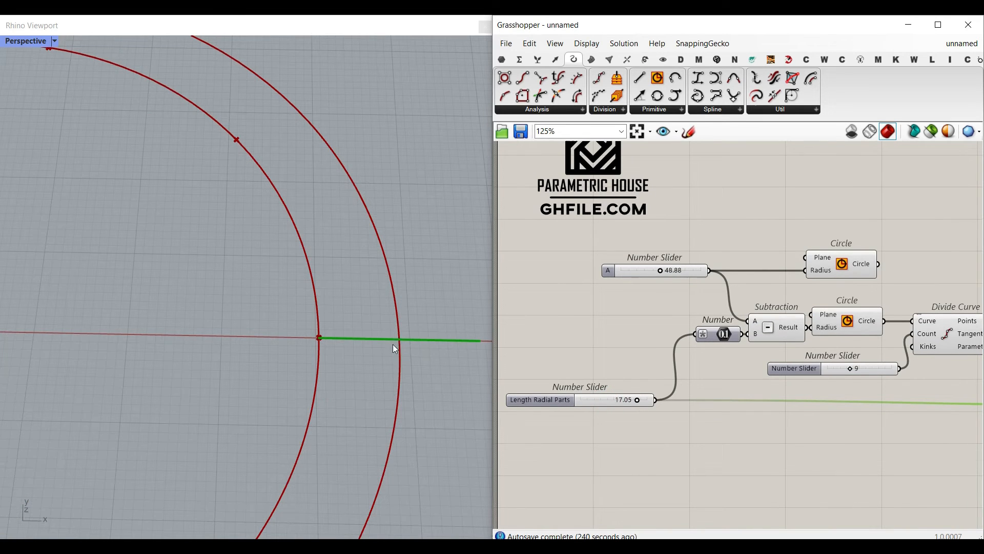
- Turn off the preview of the inner Circle component
right_drag(676, 339, 578, 327)
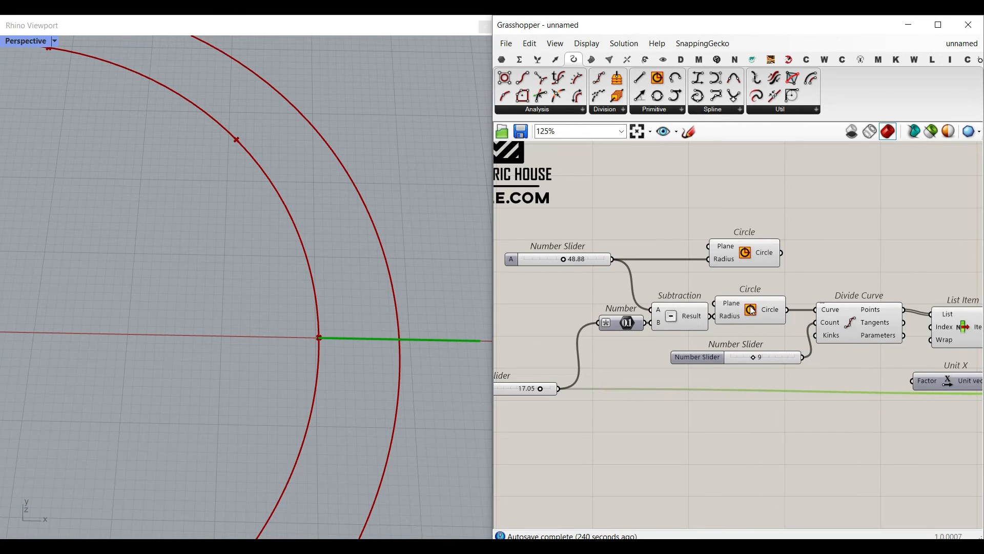
right_click(751, 309)
click(774, 330)
scroll(303, 330, down, 5)
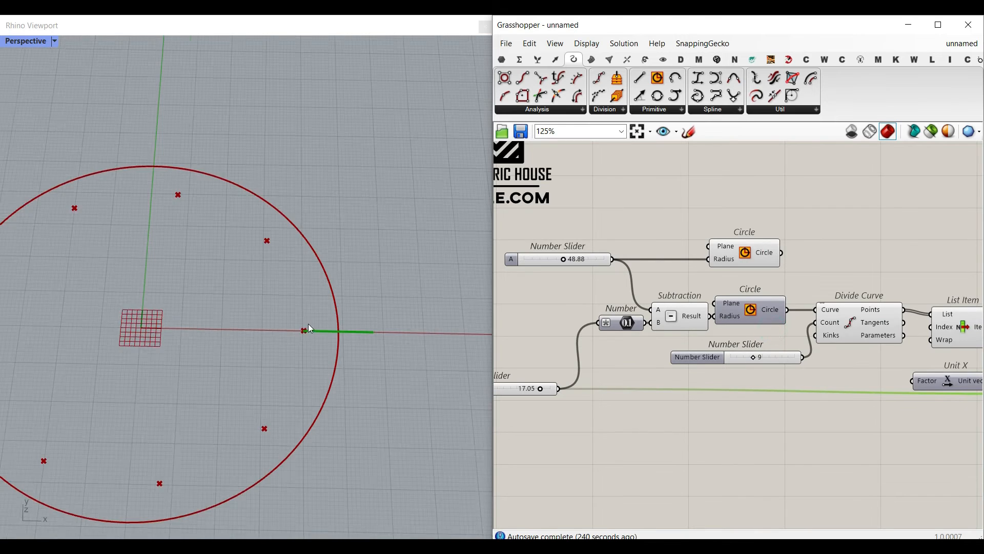
right_drag(876, 254, 733, 251)
- Add a Polar Array component and connect the Line SDL output to its Geometry input
click(647, 59)
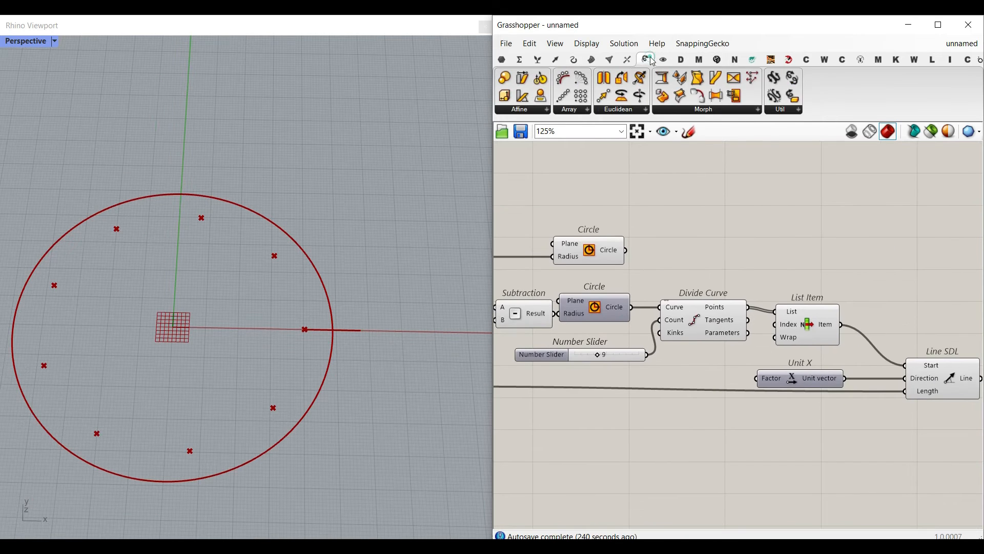
drag(581, 82, 883, 279)
right_drag(883, 278, 673, 234)
drag(694, 236, 892, 318)
scroll(827, 335, up, 2)
click(754, 331)
drag(775, 327, 858, 277)
drag(899, 306, 876, 244)
- Extract the Plane input of the outer Circle as a parameter and connect it to the inner Circle's Plane too
right_drag(583, 280, 956, 321)
scroll(738, 269, down, 1)
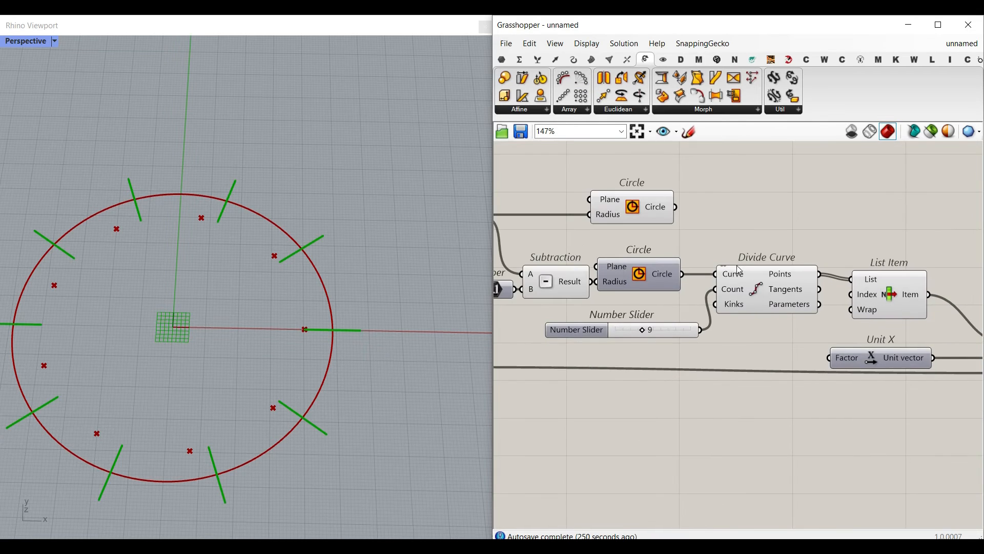
right_drag(814, 253, 408, 239)
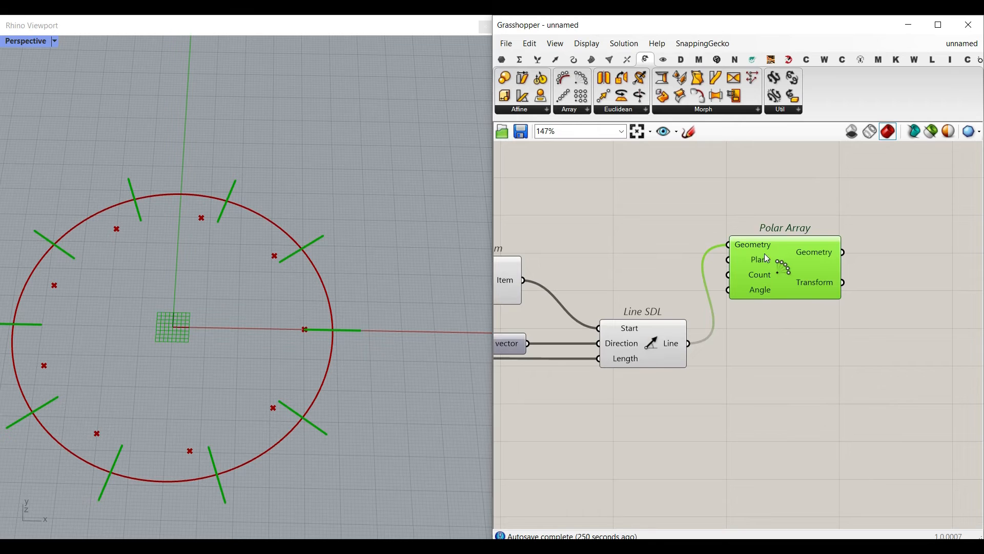
right_drag(536, 231, 952, 274)
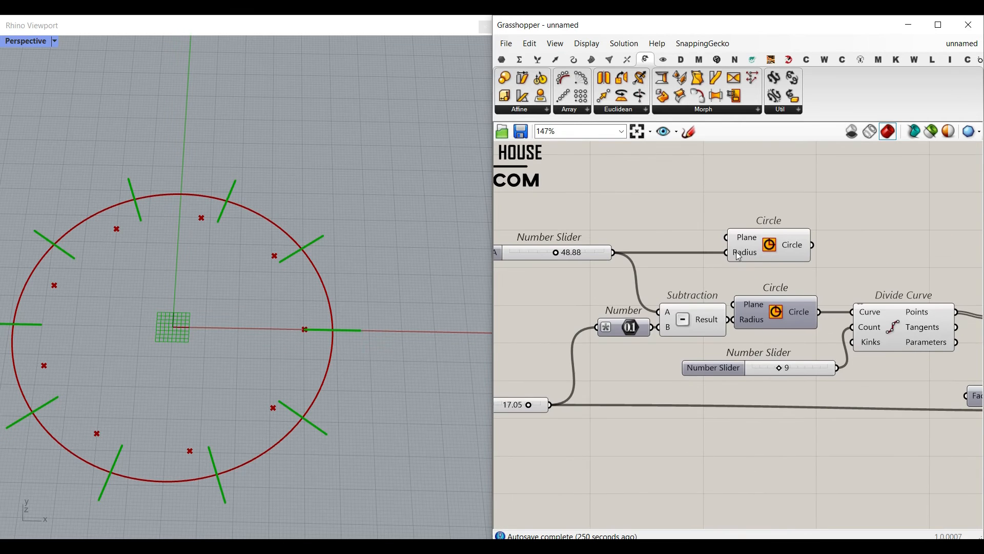
scroll(742, 248, up, 1)
right_click(747, 238)
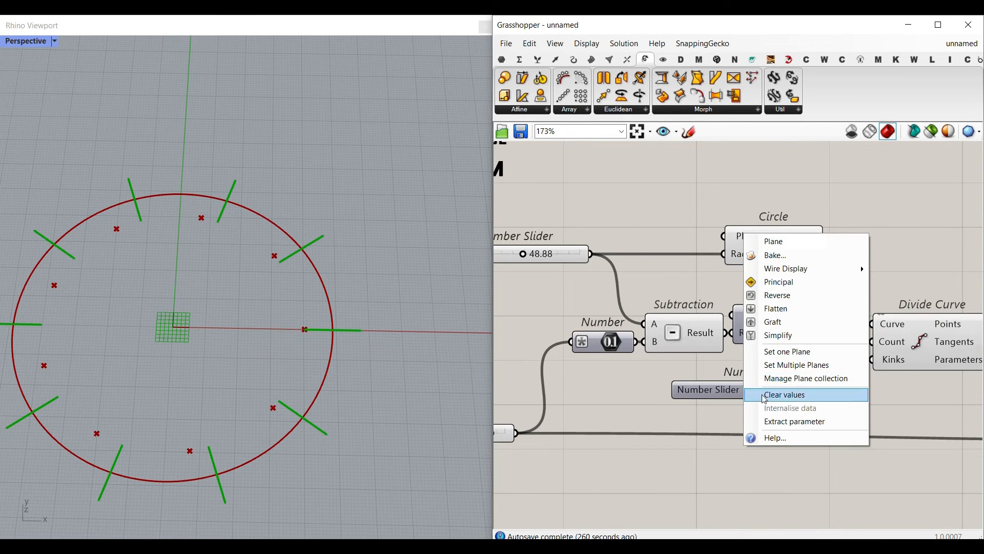
click(766, 417)
drag(664, 236, 733, 315)
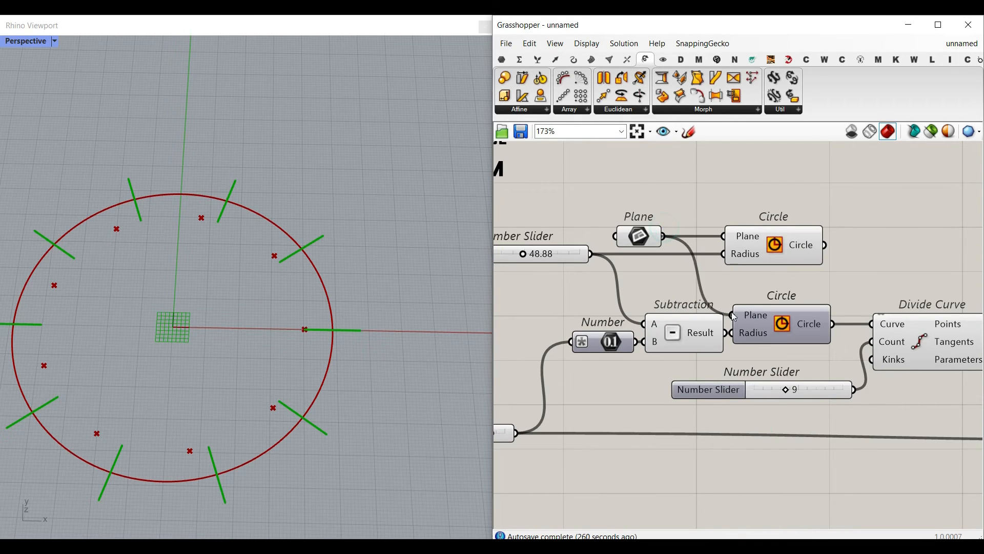
- Connect the extracted Plane parameter to Polar Array's Plane input and move the Polar Array component higher
scroll(596, 242, down, 3)
scroll(577, 228, down, 1)
drag(662, 230, 941, 274)
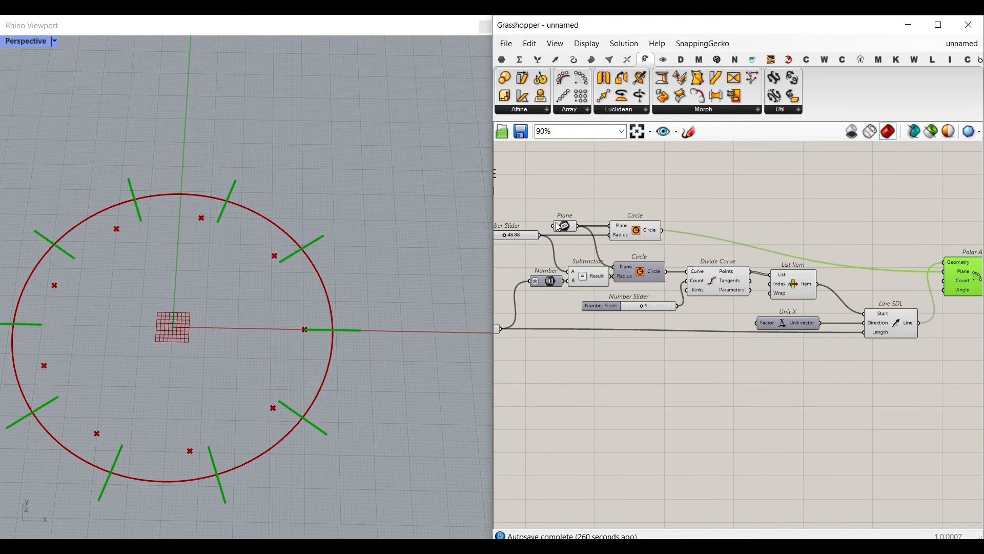
right_drag(798, 239, 639, 235)
drag(816, 274, 816, 236)
click(819, 287)
scroll(819, 289, up, 3)
scroll(797, 240, up, 1)
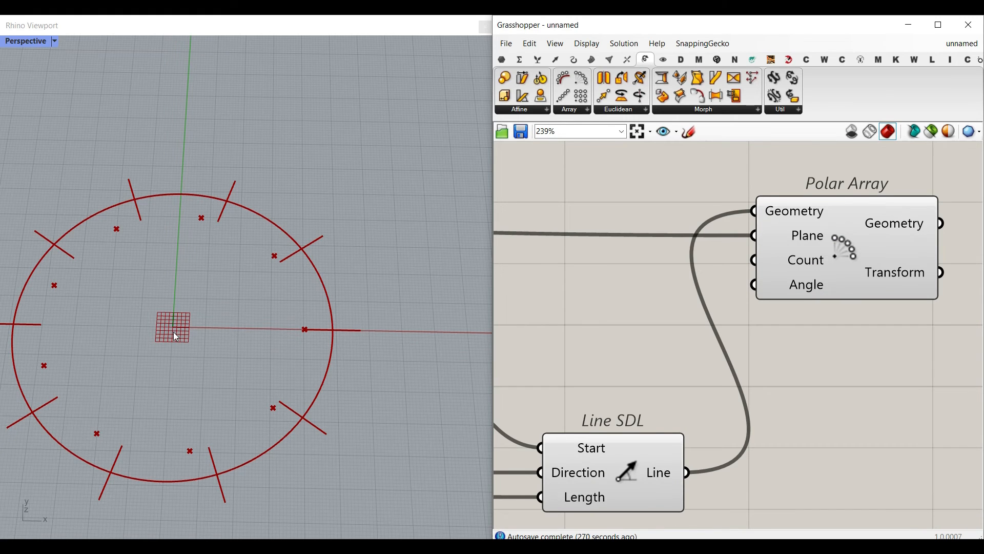
- Connect the division count slider to Polar Array's Count input
scroll(810, 301, down, 3)
right_drag(645, 355, 836, 328)
right_drag(660, 336, 827, 338)
scroll(746, 342, up, 3)
right_drag(758, 350, 655, 369)
drag(686, 363, 800, 328)
scroll(637, 384, down, 4)
scroll(876, 343, up, 1)
right_drag(566, 352, 896, 339)
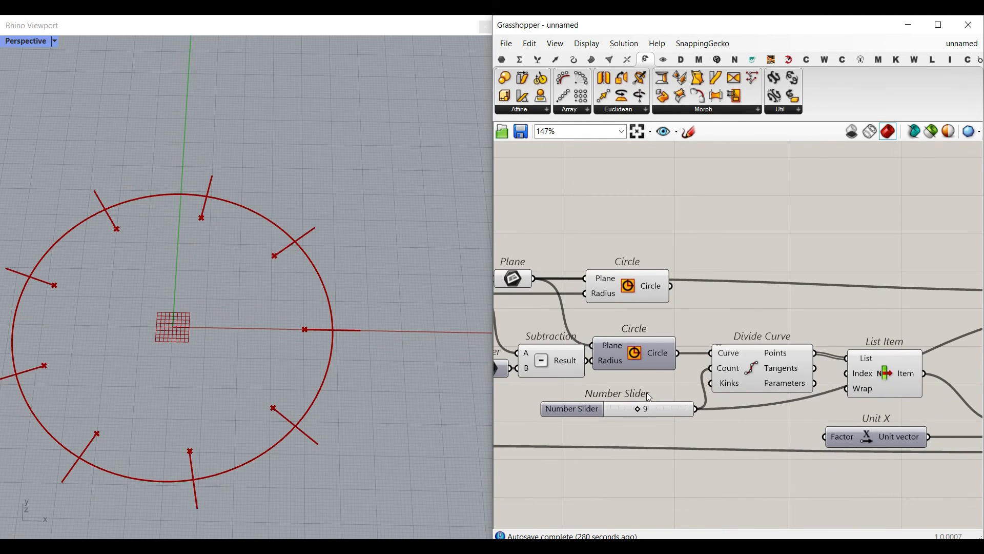
- Raise the division count slider to 17 and shift the Polar Array component slightly
drag(638, 413, 676, 413)
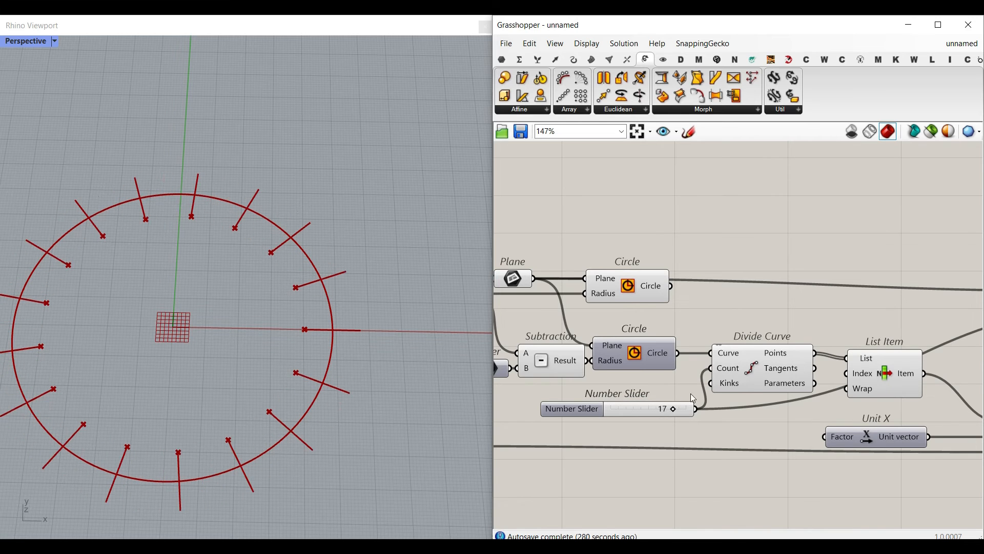
scroll(628, 335, down, 6)
scroll(726, 333, up, 7)
right_drag(805, 316, 653, 360)
click(652, 362)
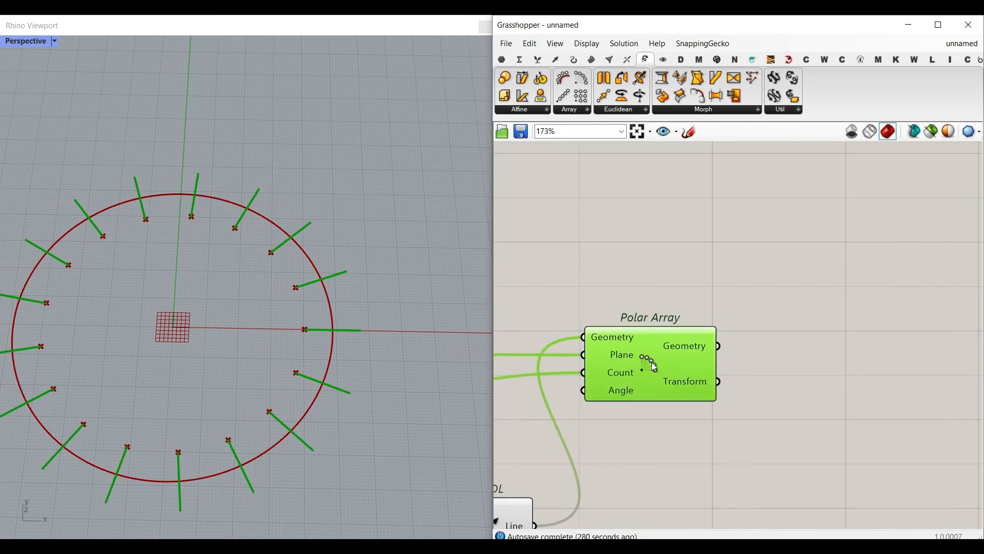
drag(652, 362, 616, 348)
- Add an Extrude component after Polar Array and connect Polar Array's Geometry output to its Base input
click(590, 62)
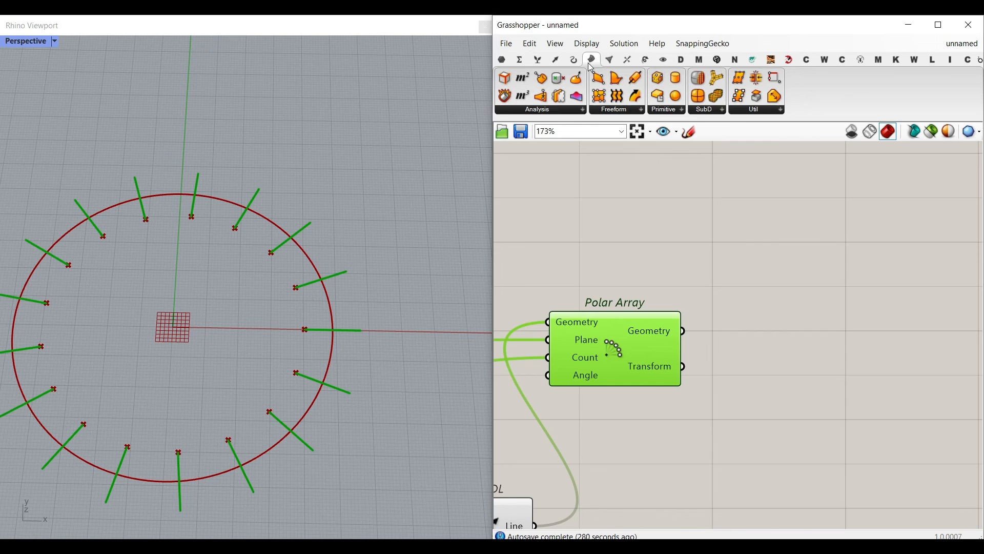
click(632, 113)
click(623, 254)
click(774, 369)
drag(679, 325, 733, 364)
right_drag(741, 368, 690, 340)
drag(714, 343, 878, 309)
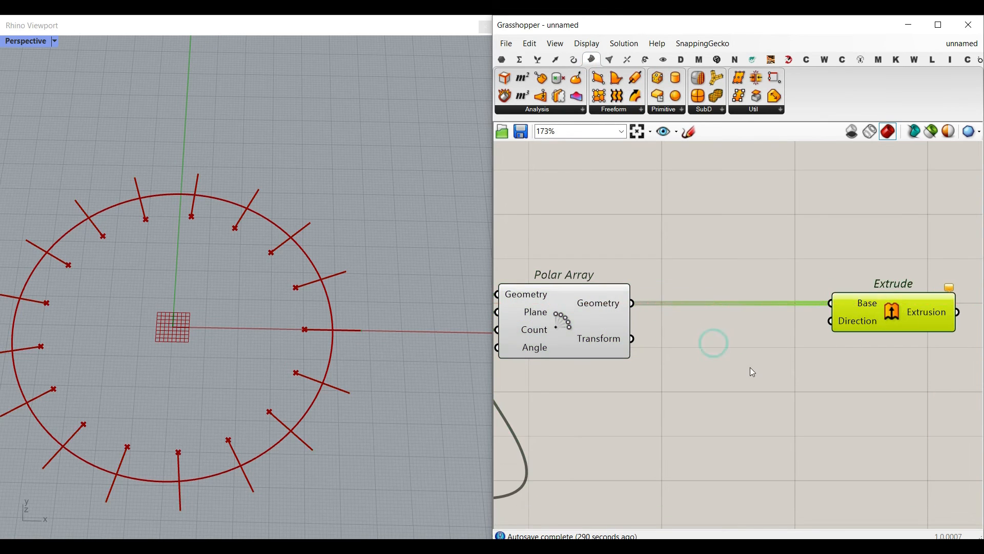
- Add a Unit Z vector, connect it to Extrude's Direction input and place it below Extrude
double_click(750, 367)
text(z)
click(714, 335)
drag(815, 378, 830, 321)
drag(791, 365, 804, 393)
- Add a number slider ranging from 1.00 to 100.00, connect it to Unit Z's Factor input and set it to 100.00
right_drag(619, 400, 667, 396)
click(640, 411)
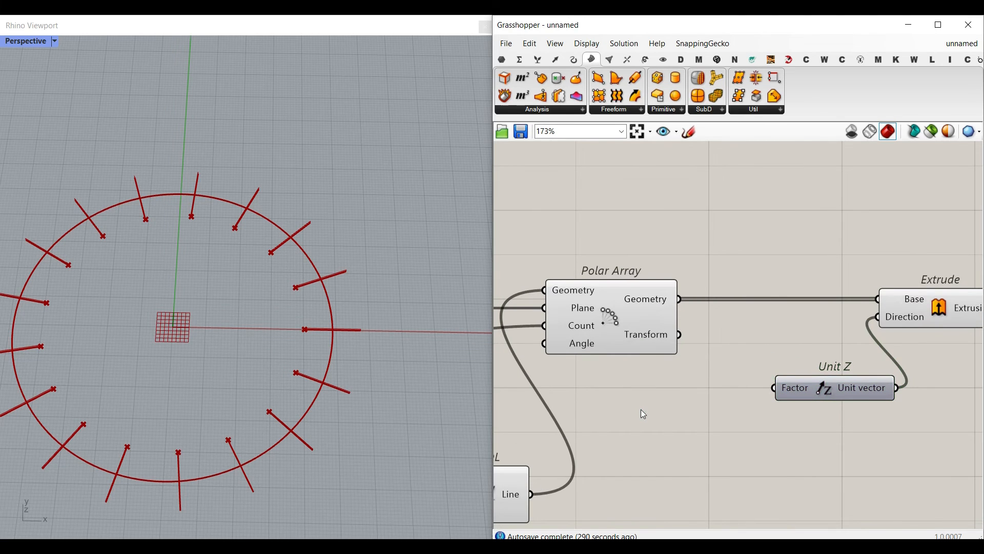
double_click(641, 410)
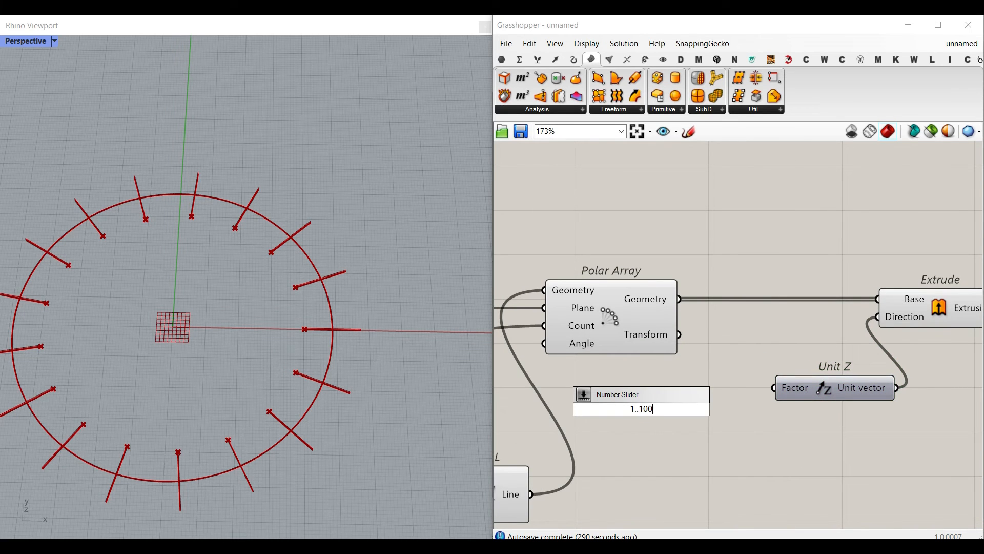
text(1..100.00)
key(Return)
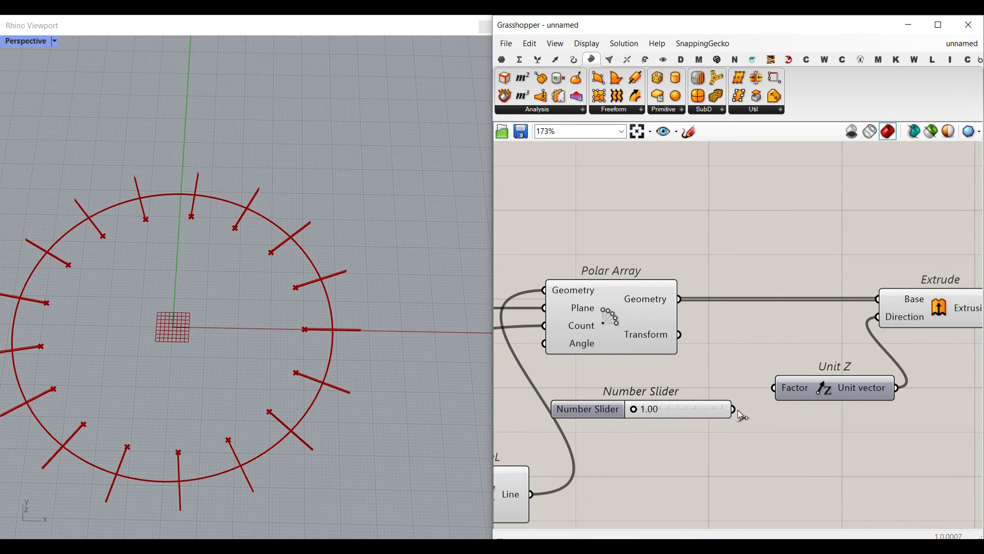
drag(634, 410, 722, 409)
- Rename the extrusion slider as Height and line it up with the Unit Z component
right_click(606, 409)
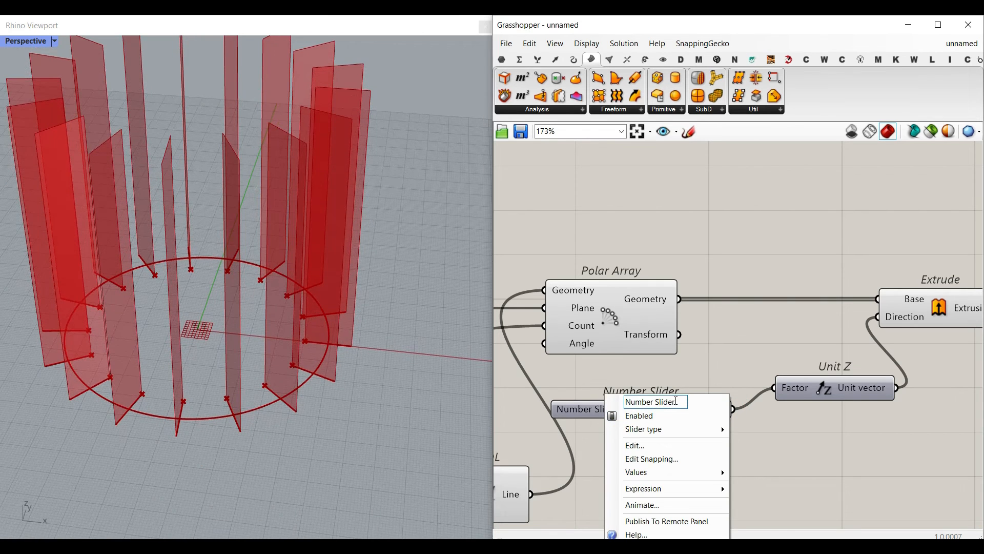
text(Height)
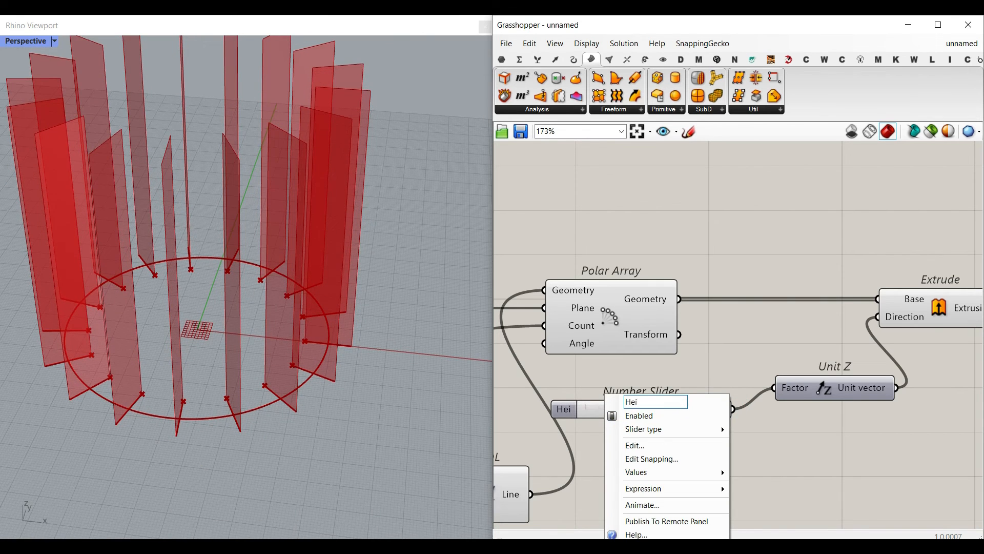
key(Return)
drag(636, 413, 594, 392)
drag(679, 391, 690, 384)
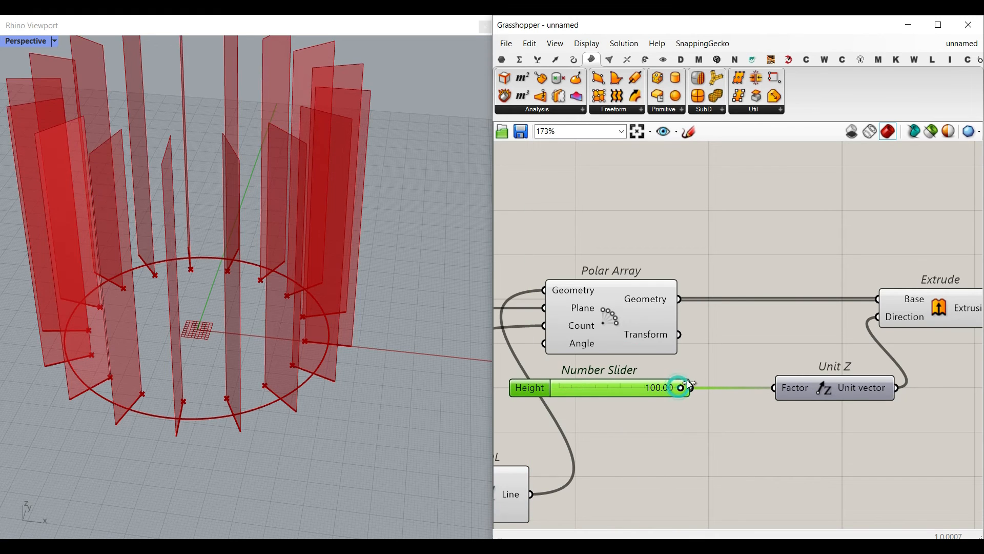
- Raise the Height slider's maximum to 200.00 and set its value to about 131
double_click(527, 387)
scroll(574, 415, up, 1)
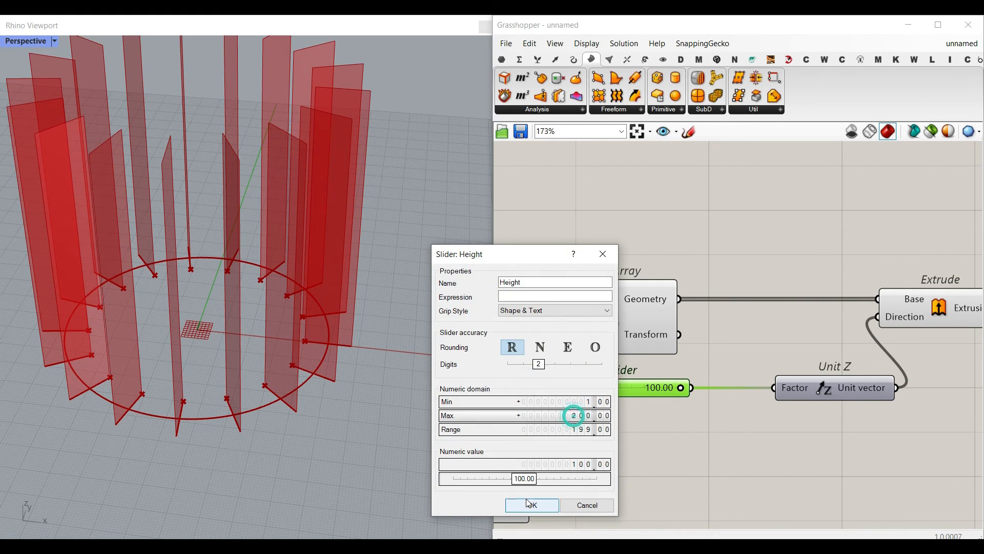
click(529, 504)
scroll(393, 435, down, 5)
drag(619, 389, 639, 389)
- Increase the Radial Parts slider's value to make the radial fins longer
right_drag(285, 358, 297, 378)
right_drag(749, 328, 888, 348)
scroll(888, 348, down, 1)
scroll(890, 348, down, 10)
scroll(748, 344, up, 11)
drag(715, 335, 727, 335)
right_drag(708, 354, 693, 250)
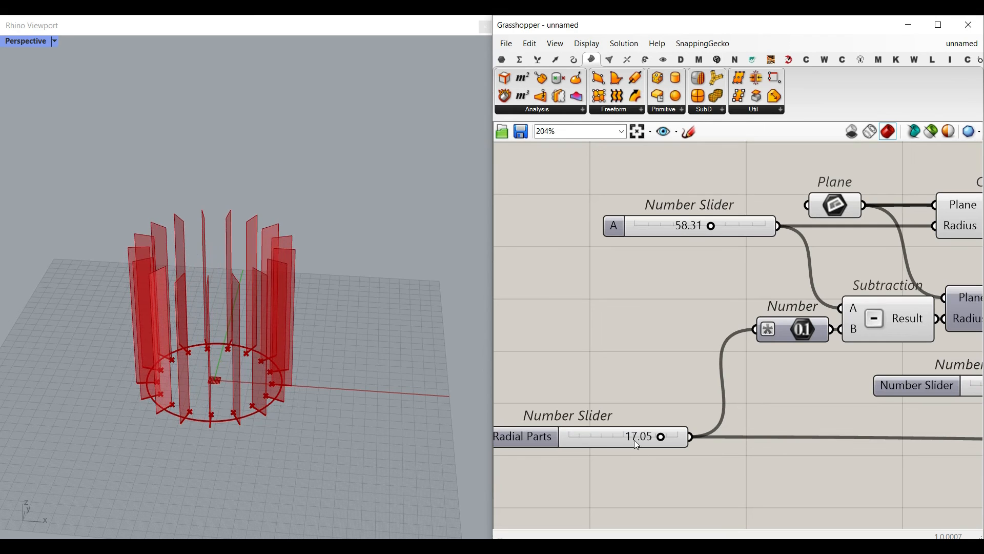
mouse_move(662, 440)
mouse_down()
mouse_move(599, 437)
mouse_move(674, 428)
mouse_up()
- Set the division count slider to 13
right_drag(833, 331, 590, 331)
scroll(771, 388, down, 1)
scroll(799, 392, up, 3)
drag(803, 377, 769, 377)
- Select the components from the circles through Line SDL and turn off their preview
scroll(773, 380, down, 4)
drag(900, 419, 672, 314)
right_click(740, 284)
click(763, 305)
mouse_move(238, 259)
right_down()
mouse_move(240, 313)
mouse_move(216, 387)
mouse_move(232, 263)
right_up()
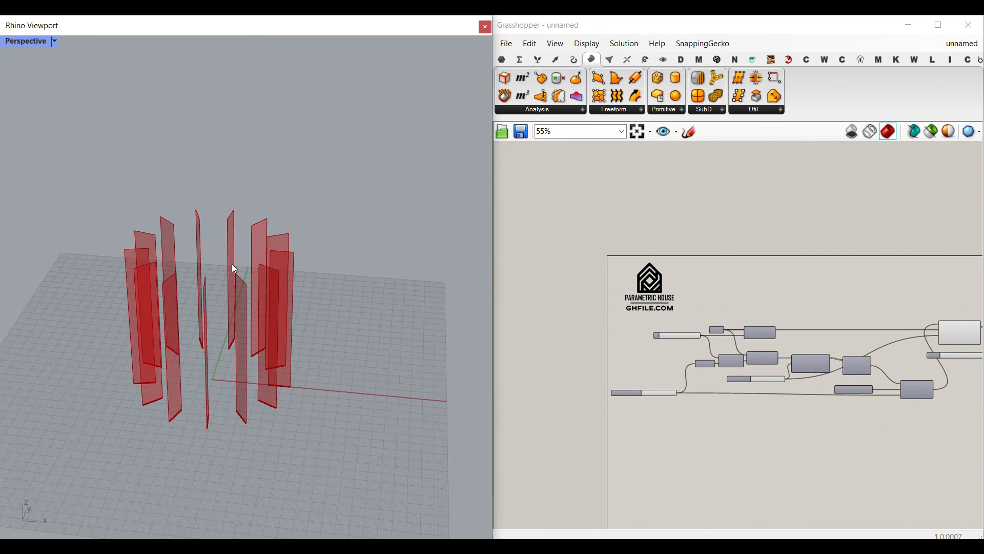
- Add a Surface parameter and connect the outer Circle's output to it
scroll(869, 343, up, 5)
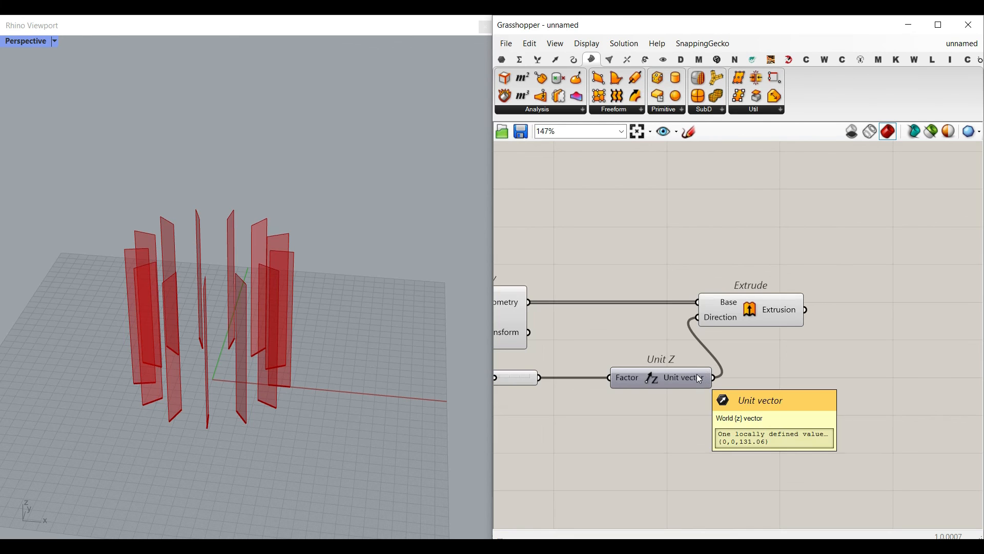
mouse_move(701, 379)
click(503, 62)
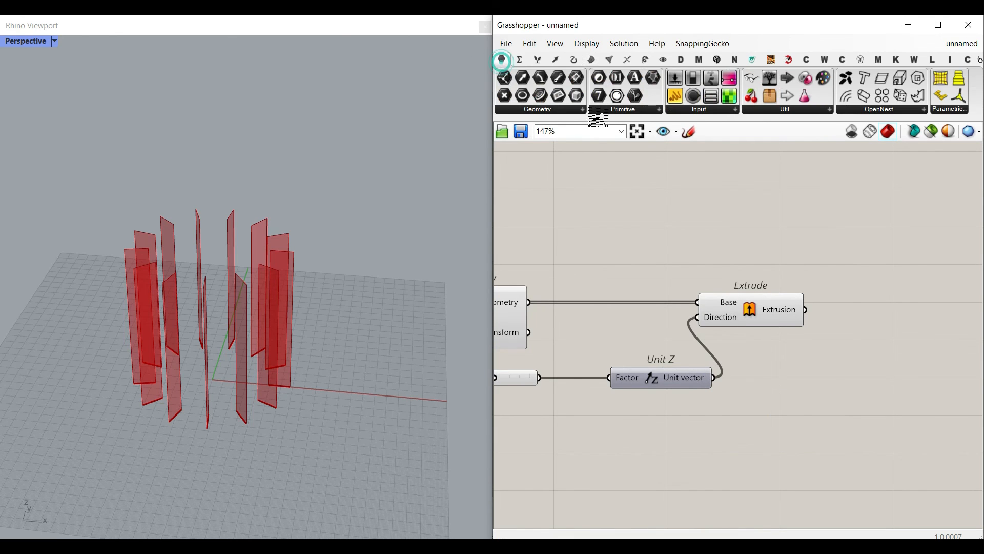
click(570, 111)
drag(607, 260, 514, 297)
right_drag(512, 294, 656, 295)
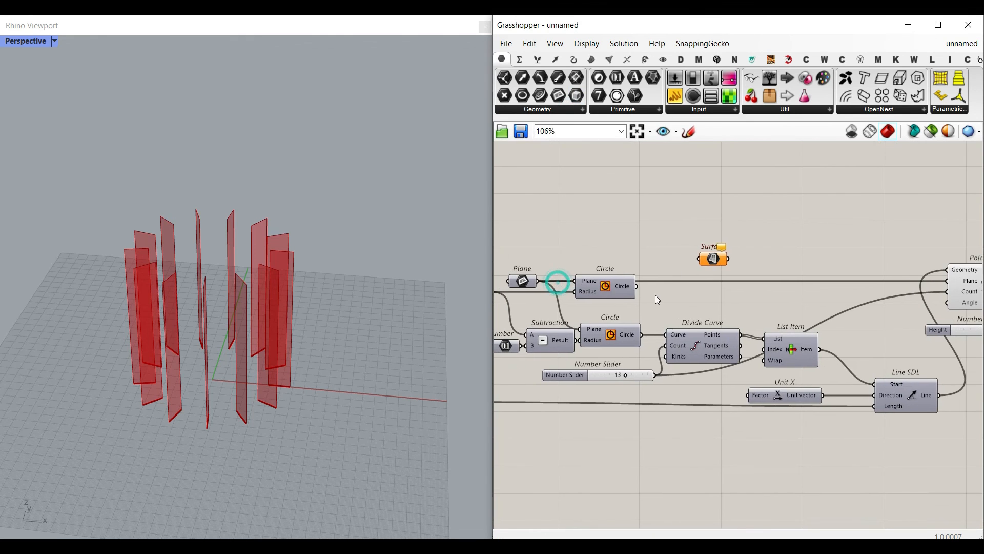
drag(651, 268, 698, 260)
- Move the Surface parameter to just above the Extrude component
right_drag(708, 279, 574, 286)
scroll(574, 286, down, 3)
drag(571, 274, 882, 262)
scroll(873, 272, up, 5)
right_drag(841, 259, 699, 264)
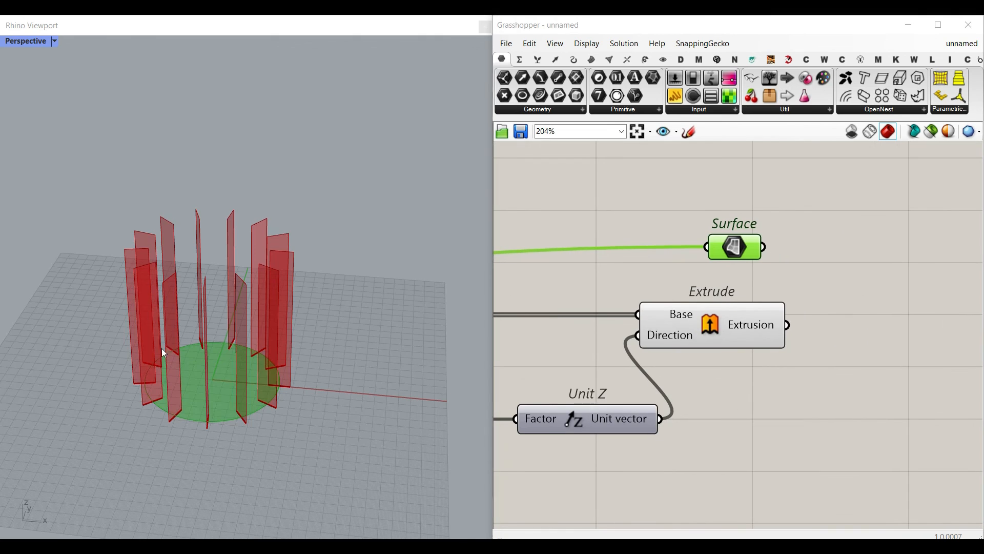
- Examine the extruded radial fins and the circular base surface from several viewing angles
right_drag(161, 348, 156, 308)
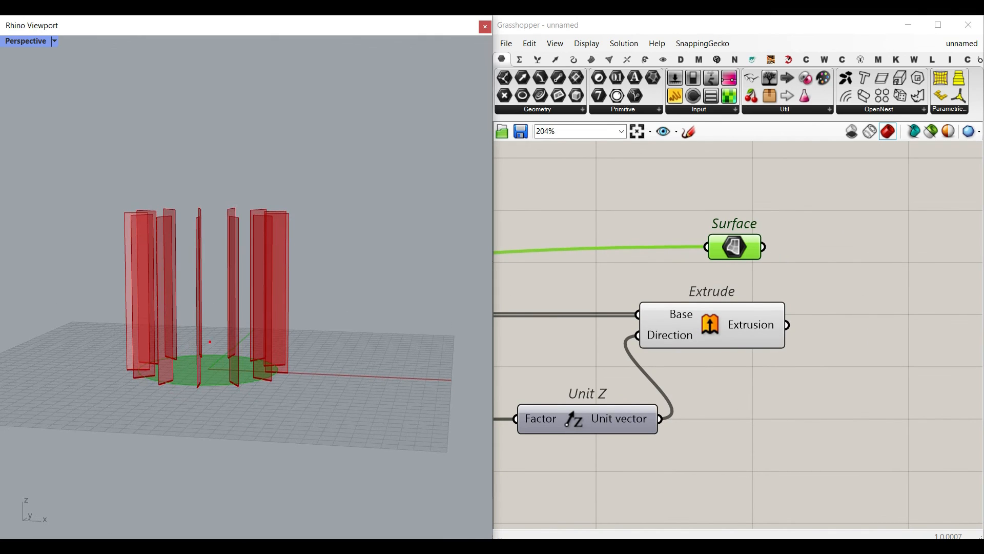
drag(265, 304, 123, 302)
drag(268, 308, 263, 341)
drag(120, 314, 119, 343)
drag(292, 242, 290, 244)
mouse_move(283, 204)
mouse_down()
mouse_move(255, 201)
mouse_move(225, 226)
mouse_move(192, 207)
mouse_up()
mouse_move(262, 353)
mouse_down()
mouse_move(235, 385)
mouse_move(248, 343)
mouse_up()
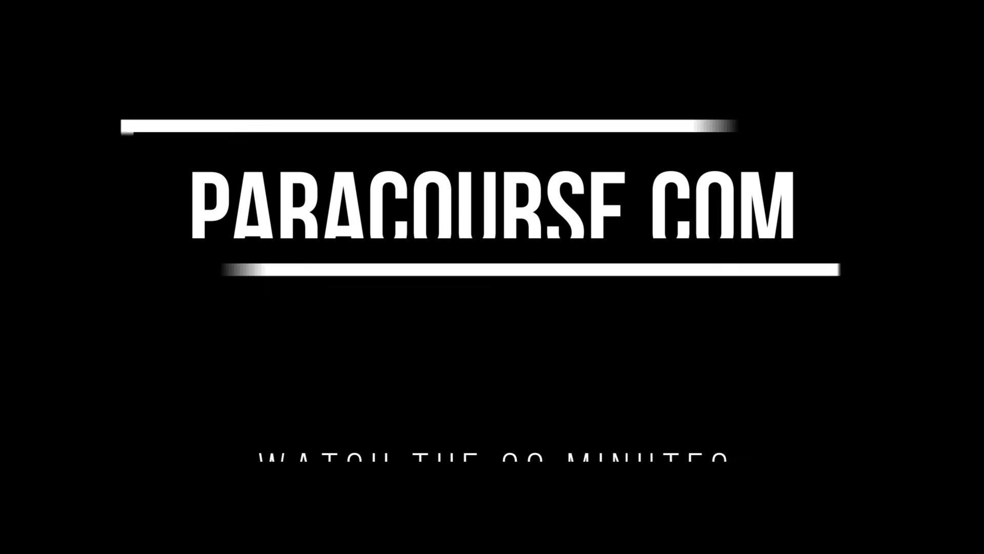